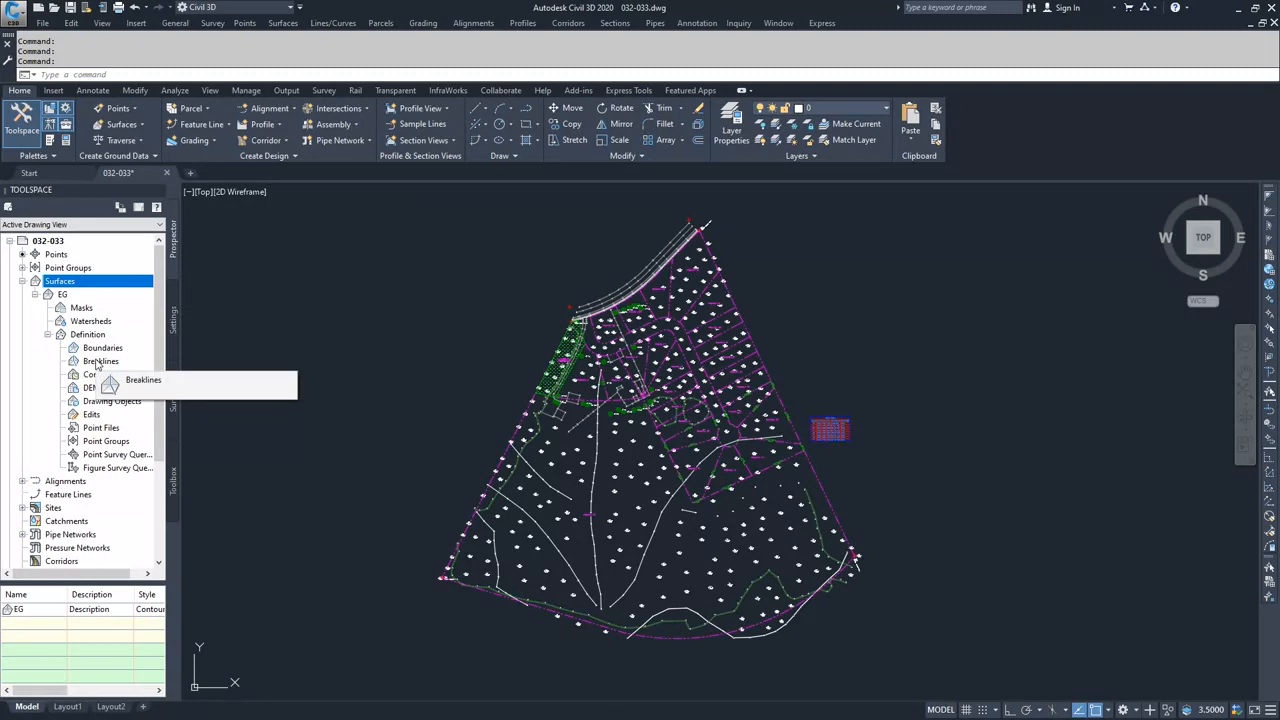
# Examine the breakline types offered for the EG surface, leaving without adding a breakline.
pyautogui.rightClick(97, 365)
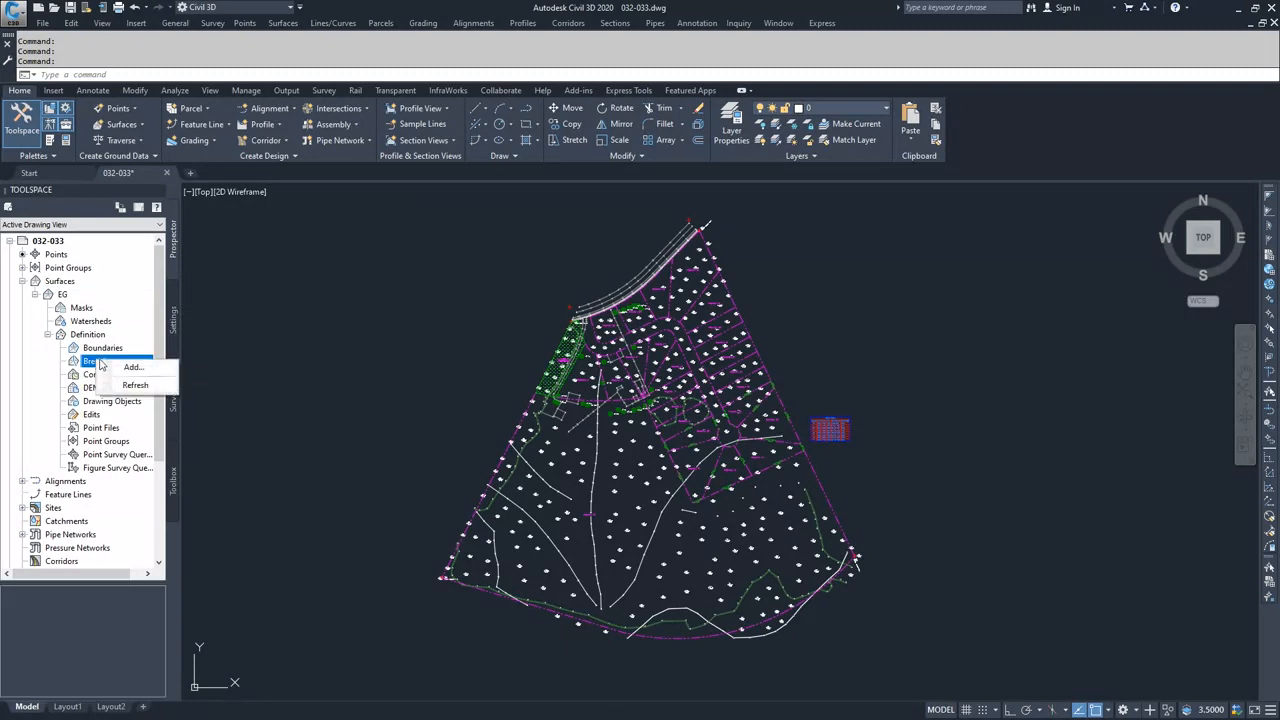
pyautogui.click(140, 367)
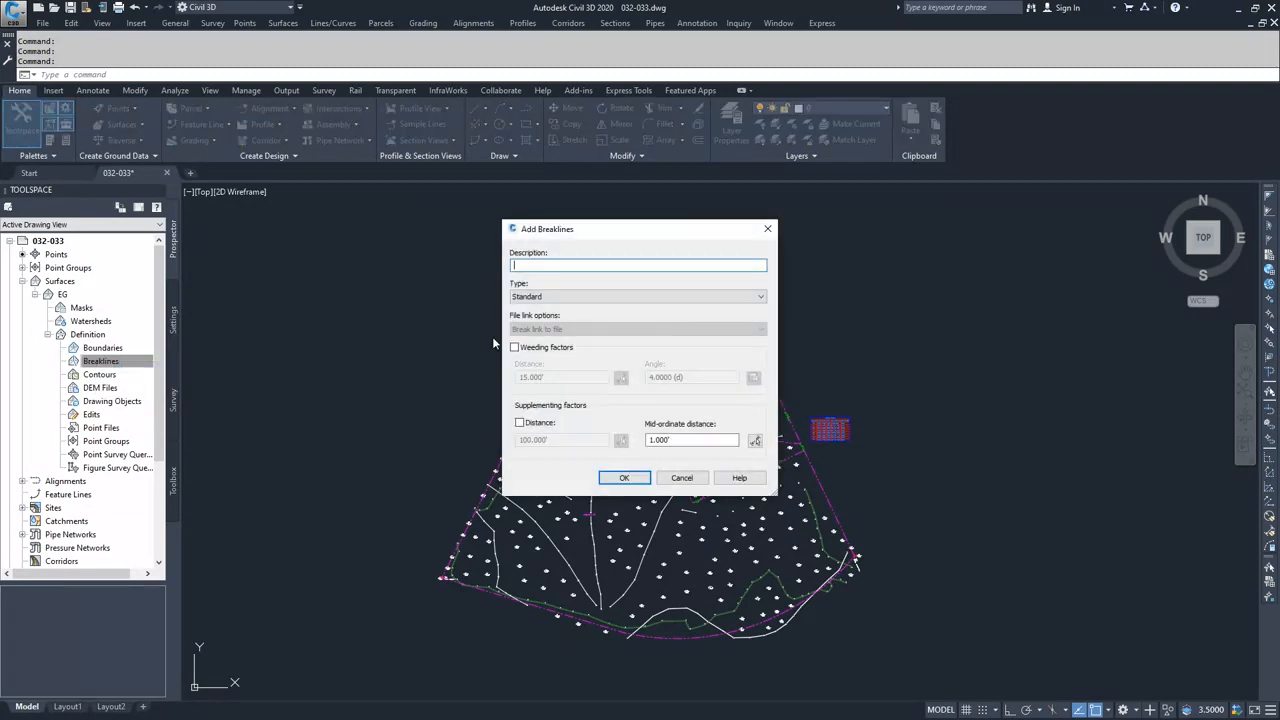
pyautogui.click(610, 297)
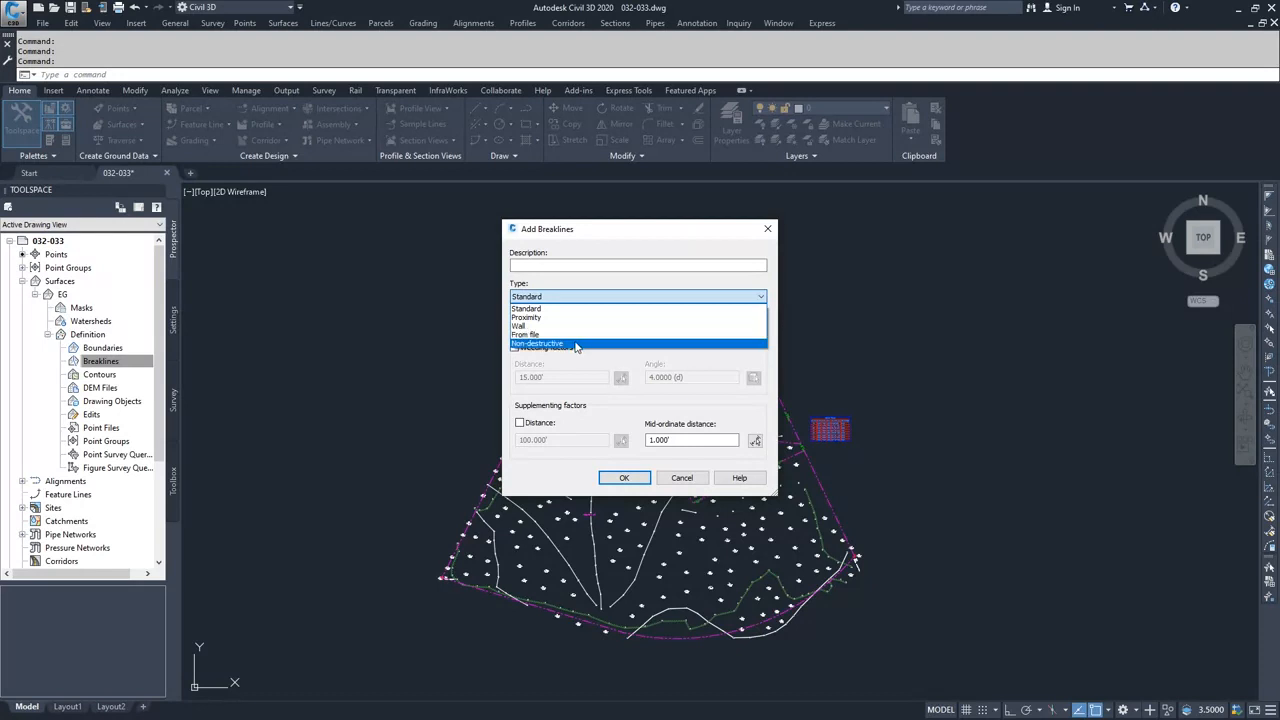
pyautogui.click(688, 480)
pyautogui.click(624, 477)
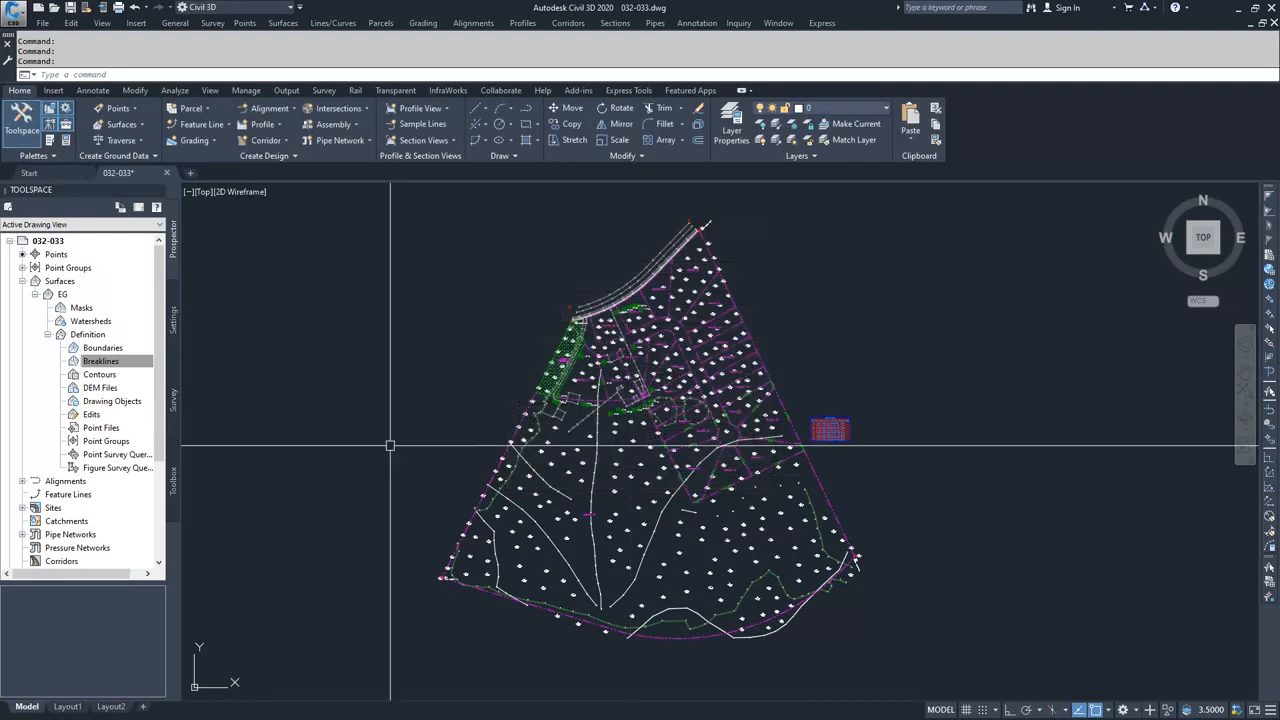
# Examine the options for adding DEM files and points from drawing objects to the EG surface, including the available object types.
pyautogui.rightClick(102, 390)
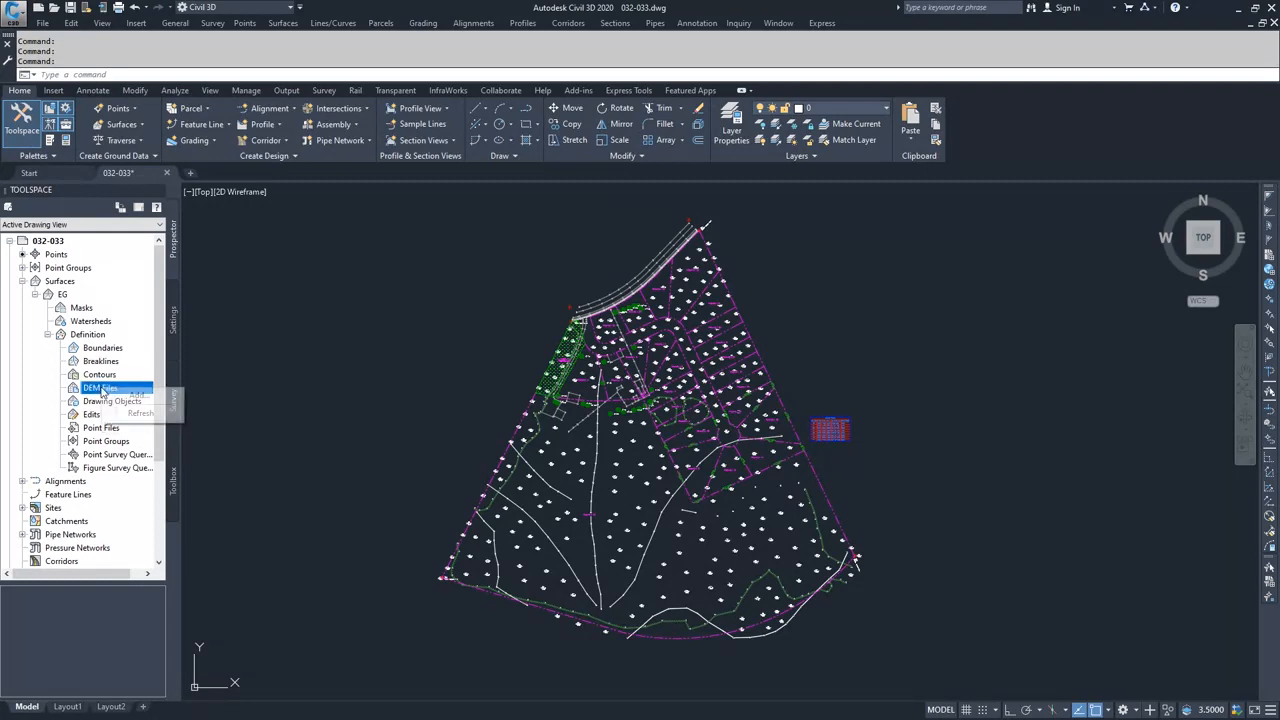
pyautogui.click(132, 396)
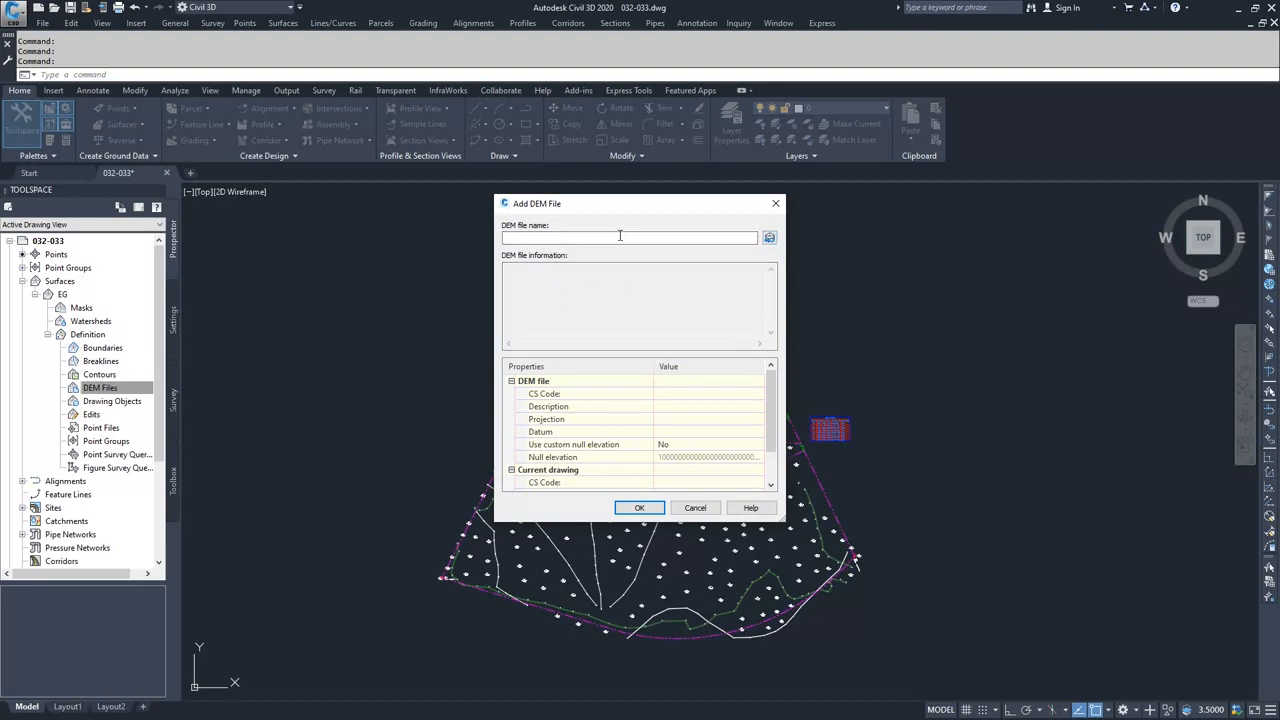
pyautogui.click(695, 508)
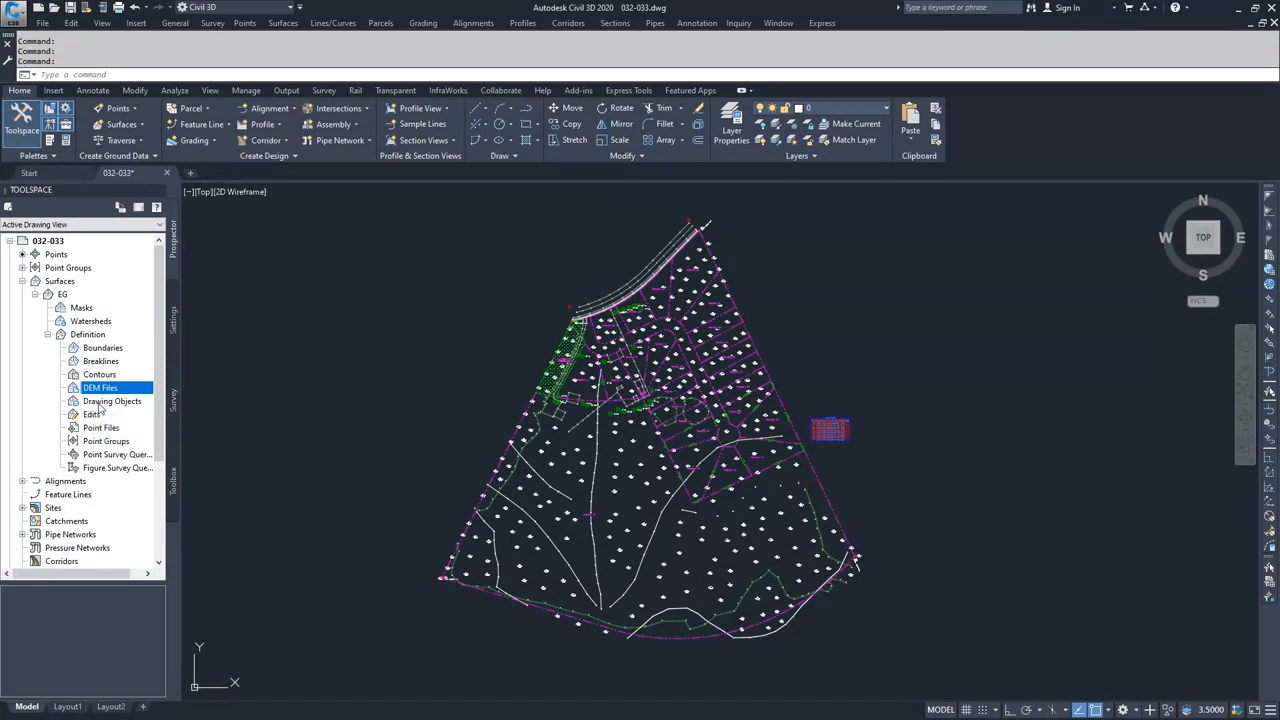
pyautogui.rightClick(100, 405)
pyautogui.click(135, 411)
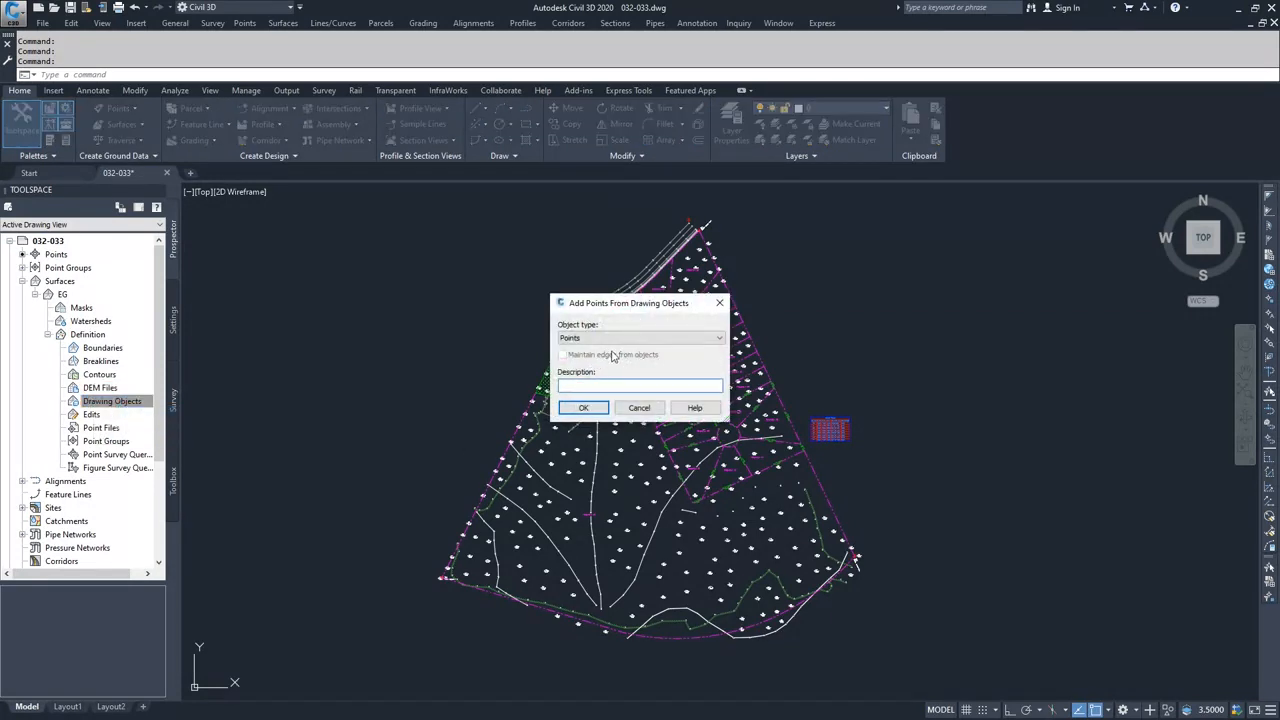
pyautogui.click(671, 341)
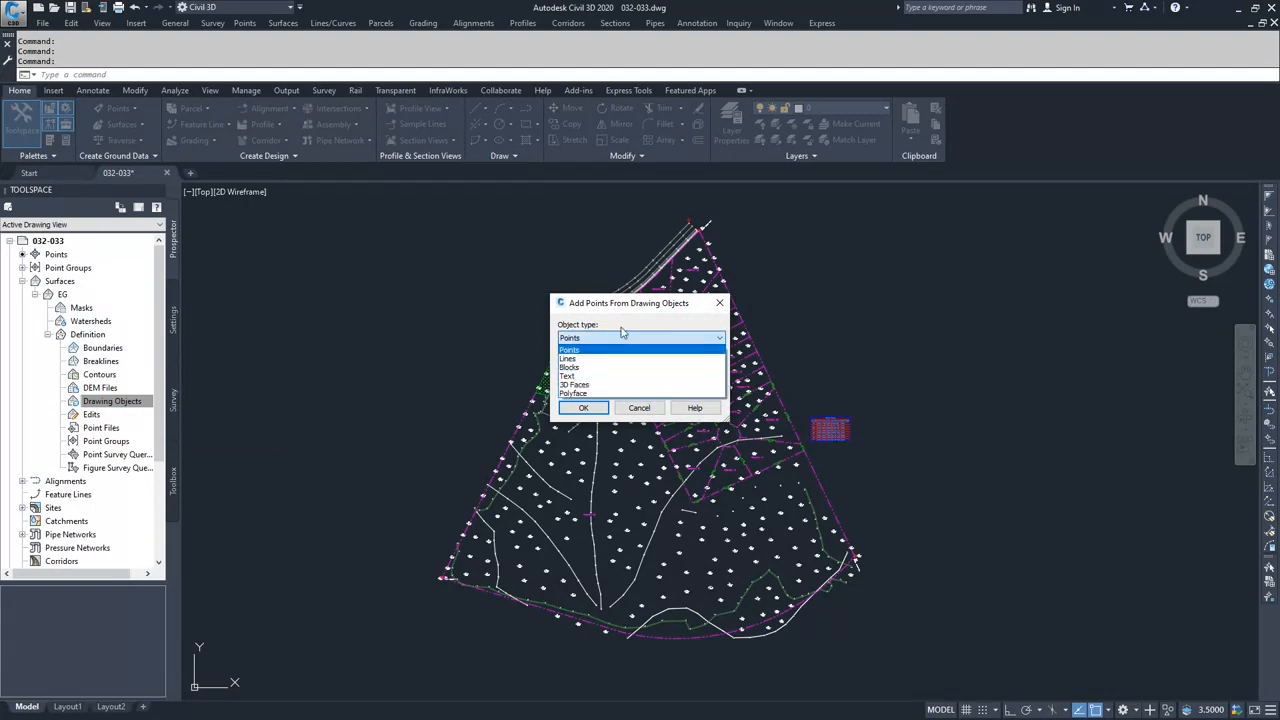
pyautogui.click(636, 412)
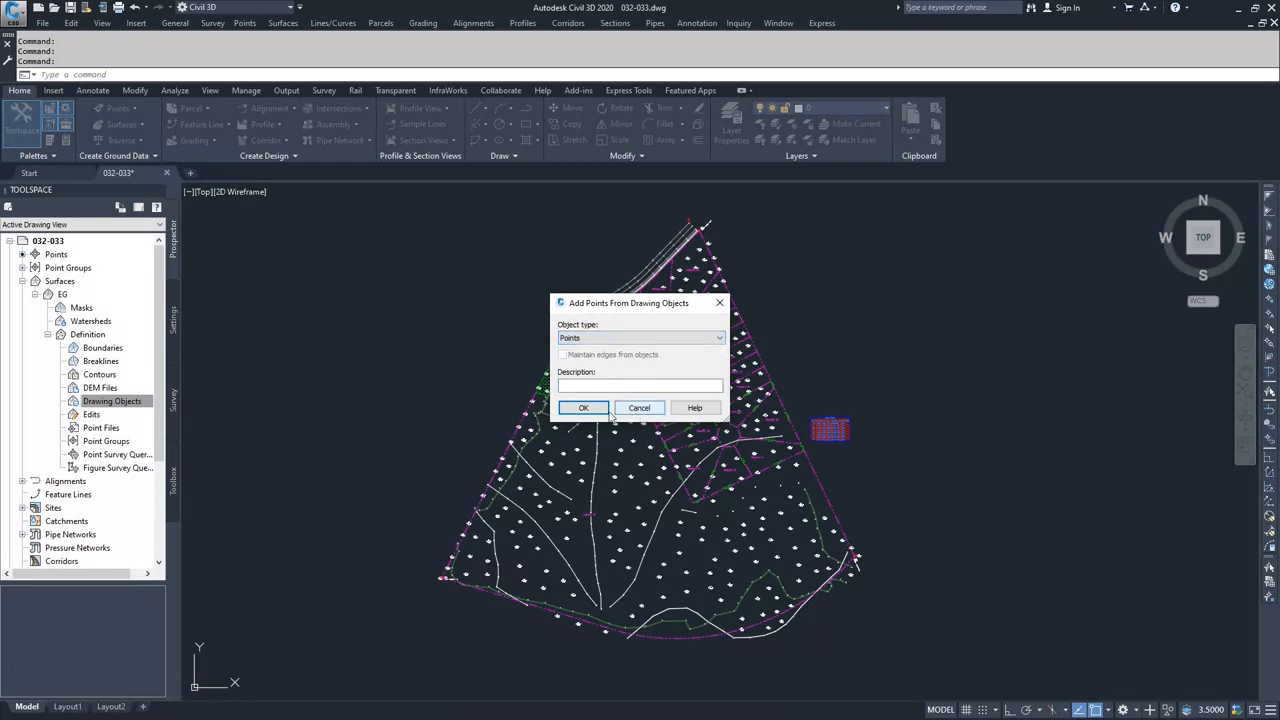
pyautogui.click(630, 410)
# Examine the edit operations available in the EG surface definition, such as line, point and smoothing edits.
pyautogui.click(91, 414)
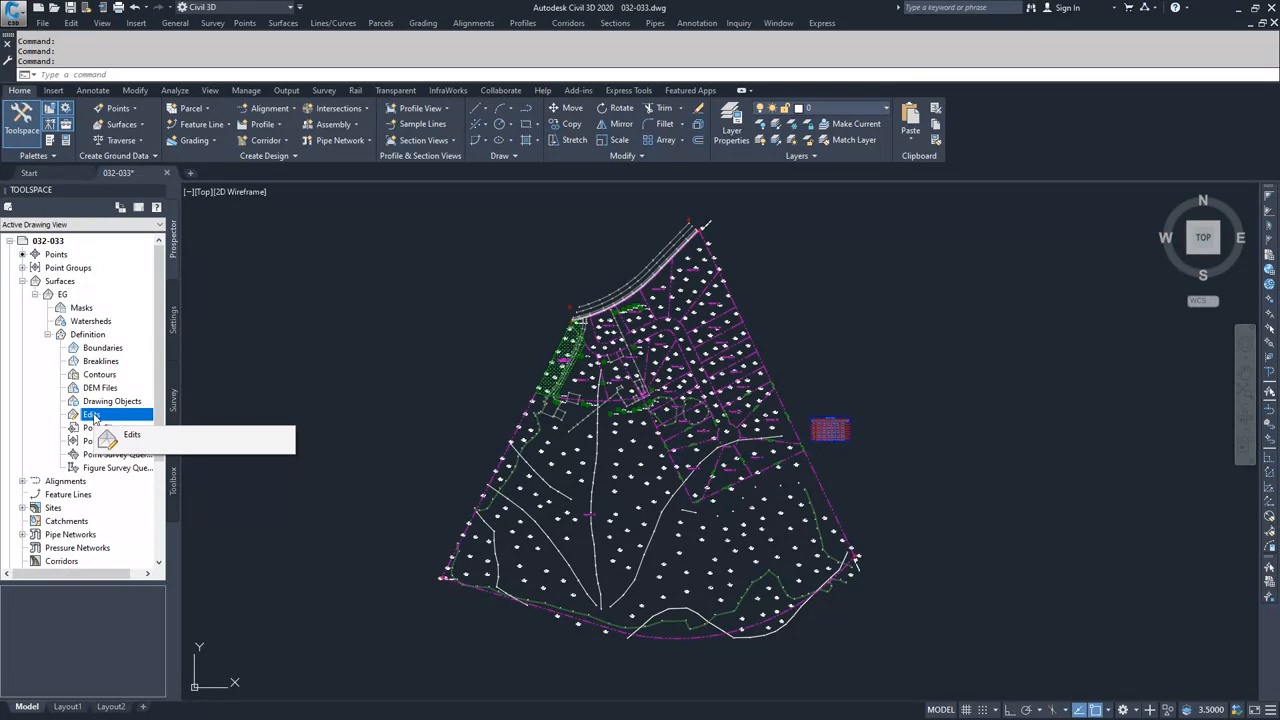
pyautogui.rightClick(94, 416)
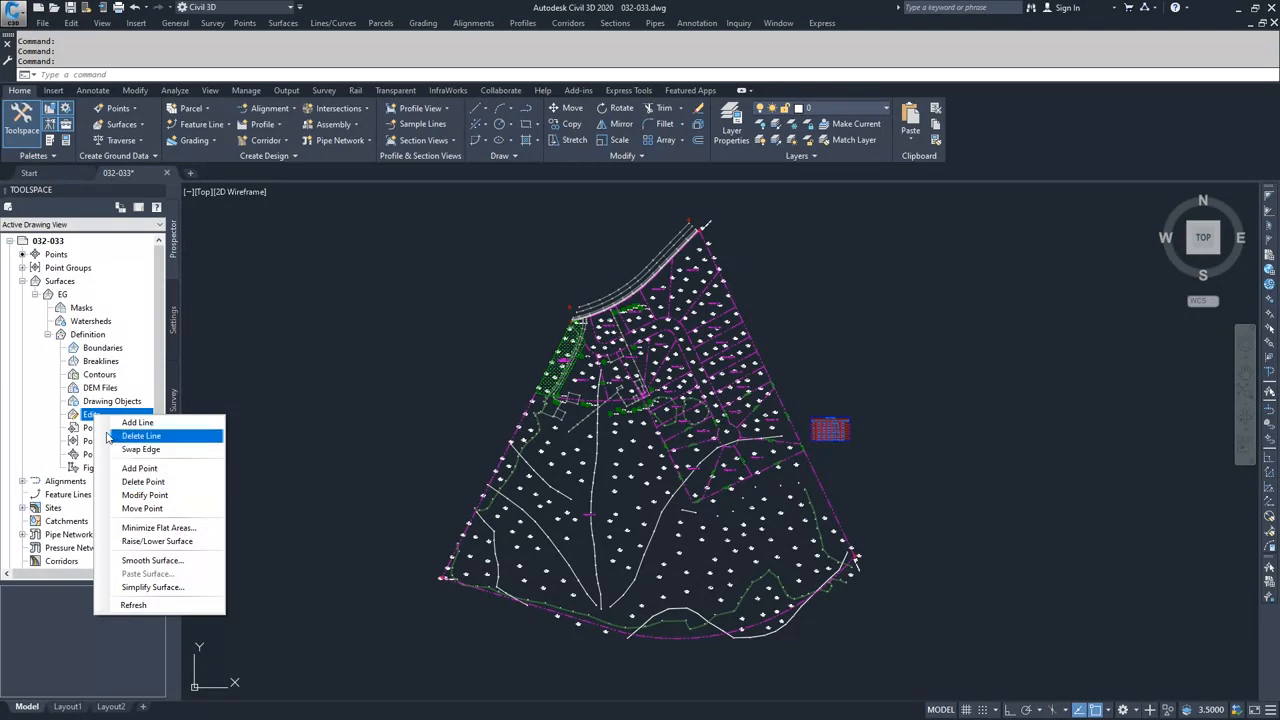
pyautogui.click(77, 416)
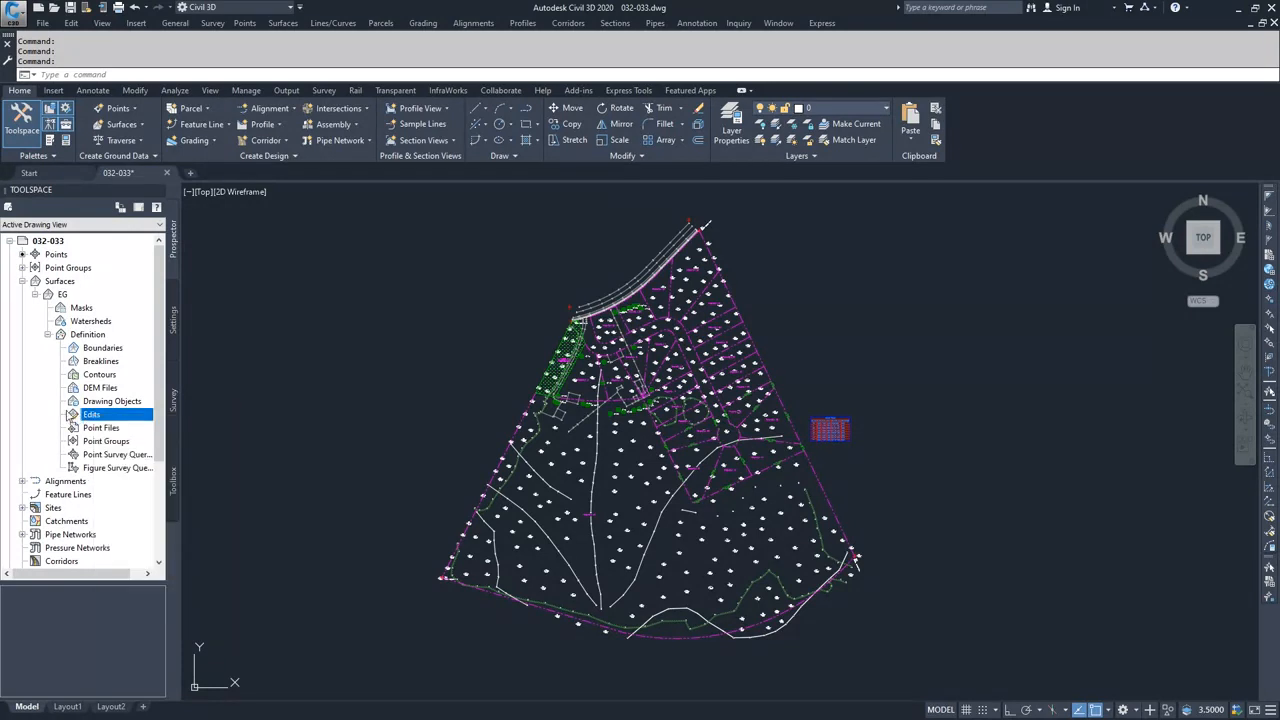
pyautogui.rightClick(97, 415)
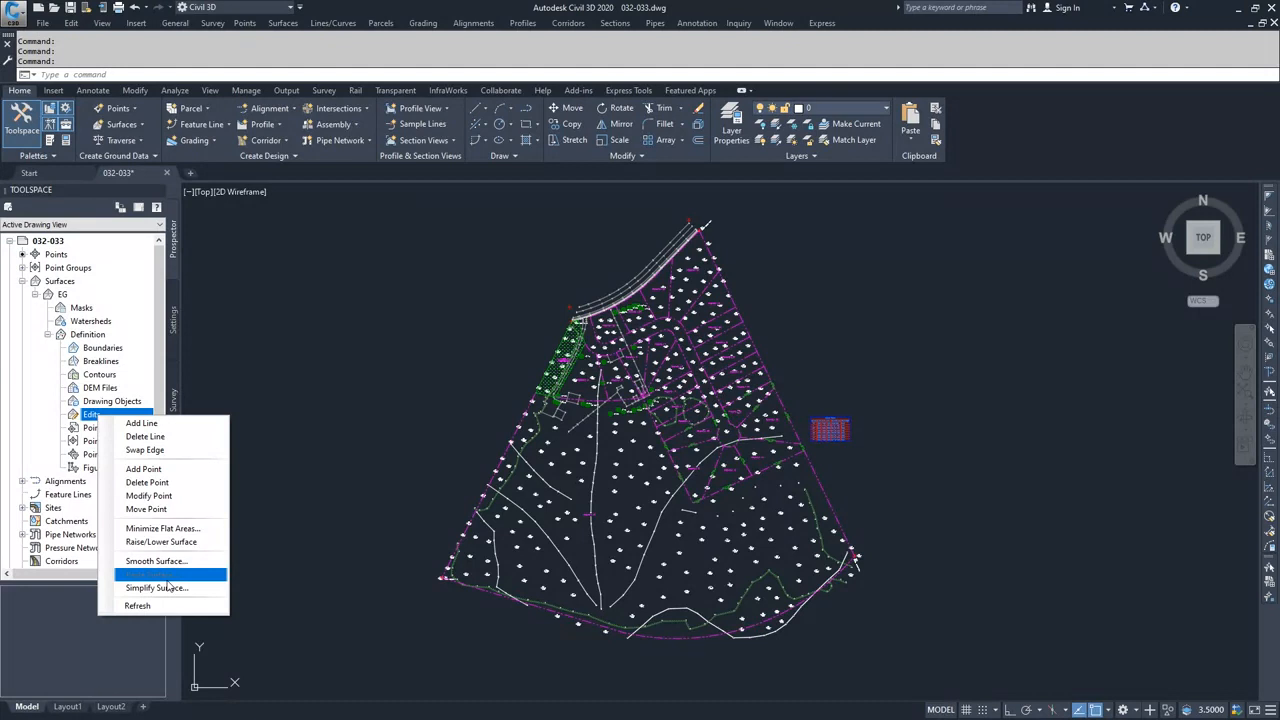
# Examine the file format and advanced options for adding a point file to the EG surface, leaving without adding one.
pyautogui.click(92, 428)
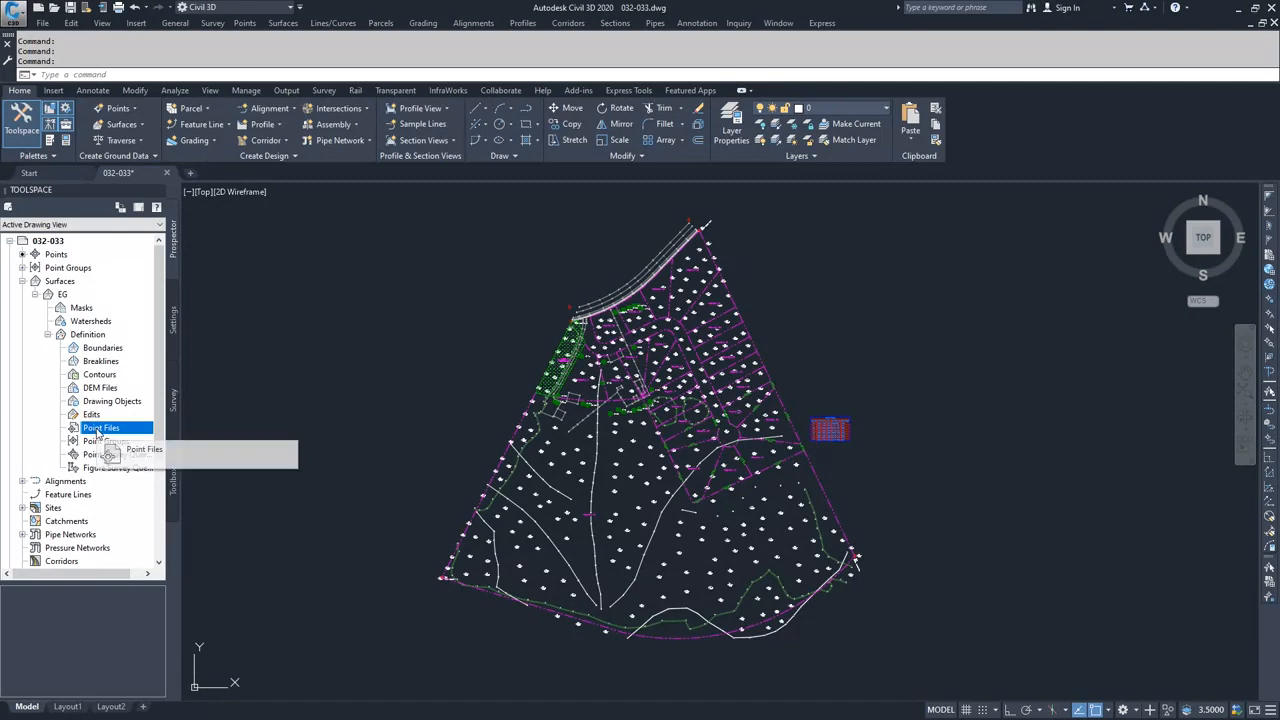
pyautogui.rightClick(110, 431)
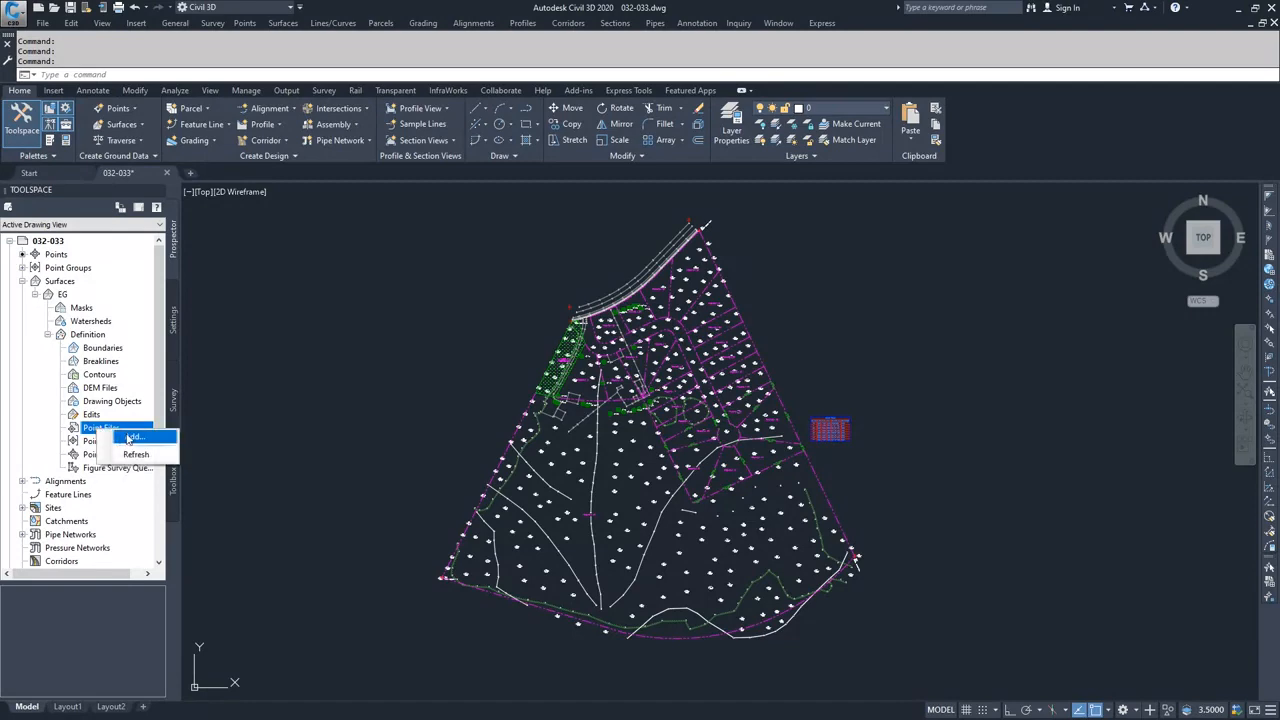
pyautogui.click(133, 438)
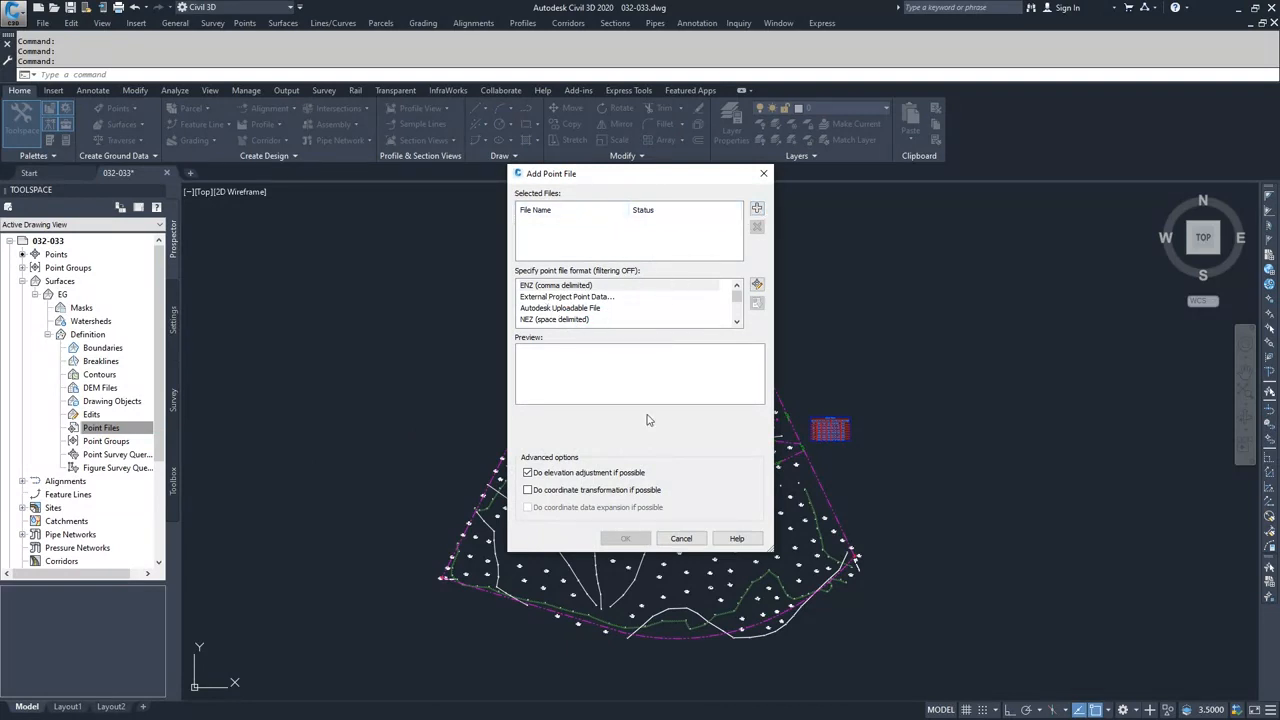
pyautogui.click(680, 538)
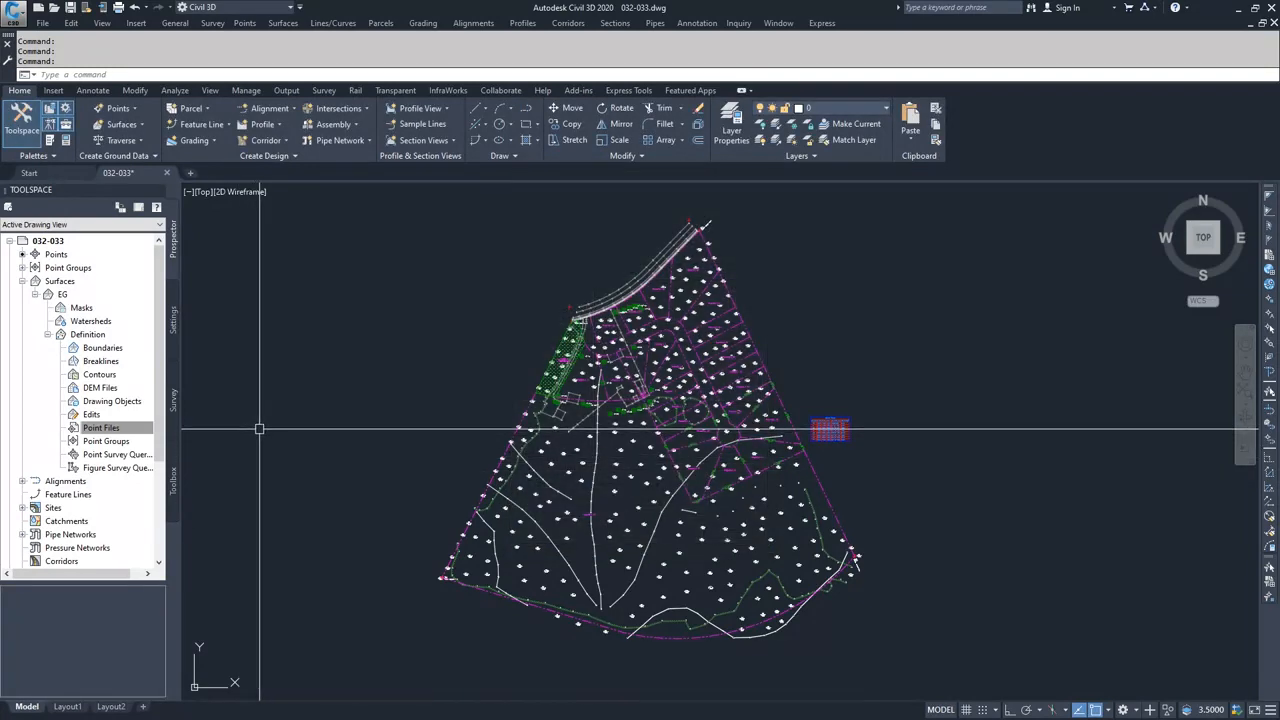
# Add the GS point group to the EG surface definition and regenerate the drawing.
pyautogui.click(100, 427)
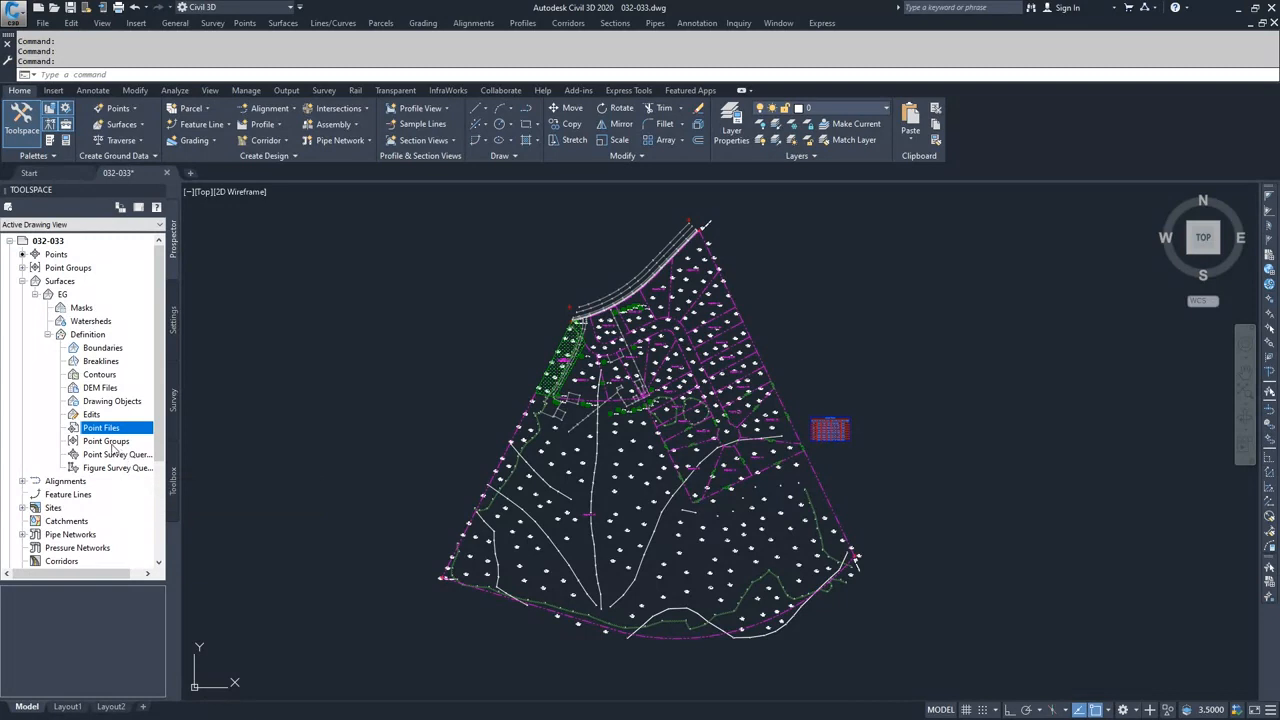
pyautogui.click(110, 443)
pyautogui.moveTo(116, 450); pyautogui.dragTo(129, 453)
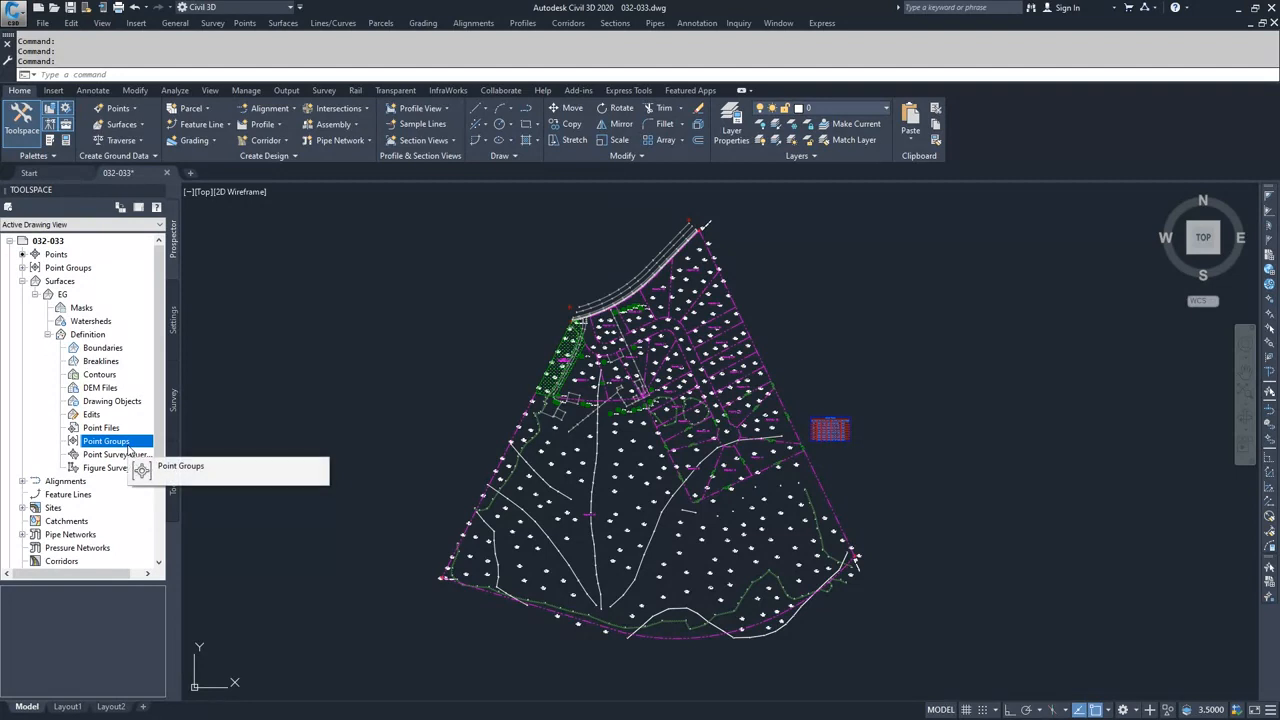
pyautogui.rightClick(110, 444)
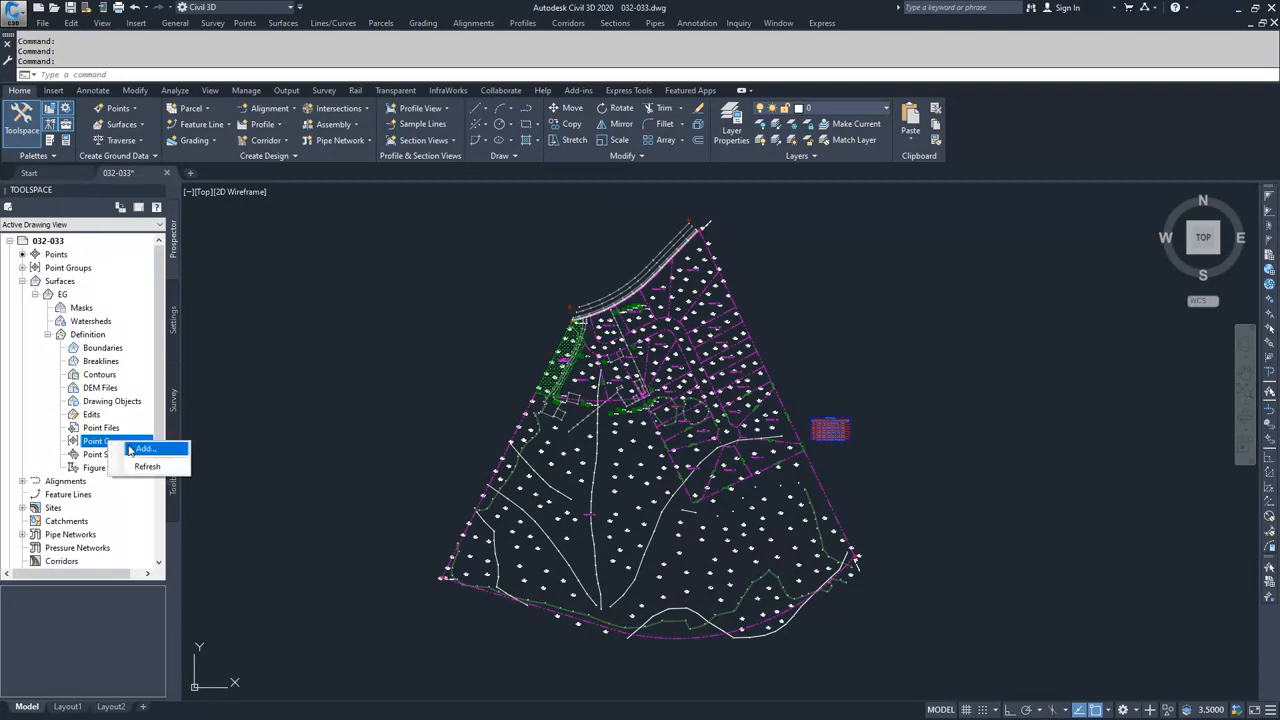
pyautogui.click(140, 449)
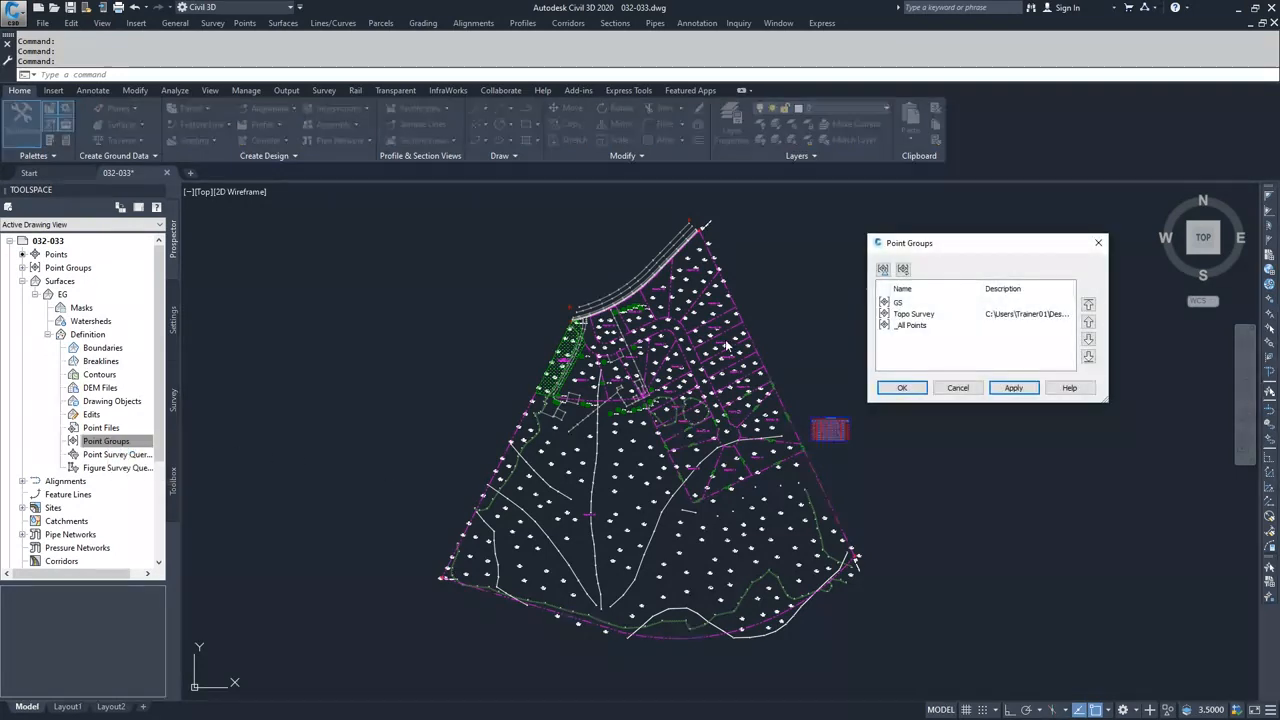
pyautogui.click(914, 314)
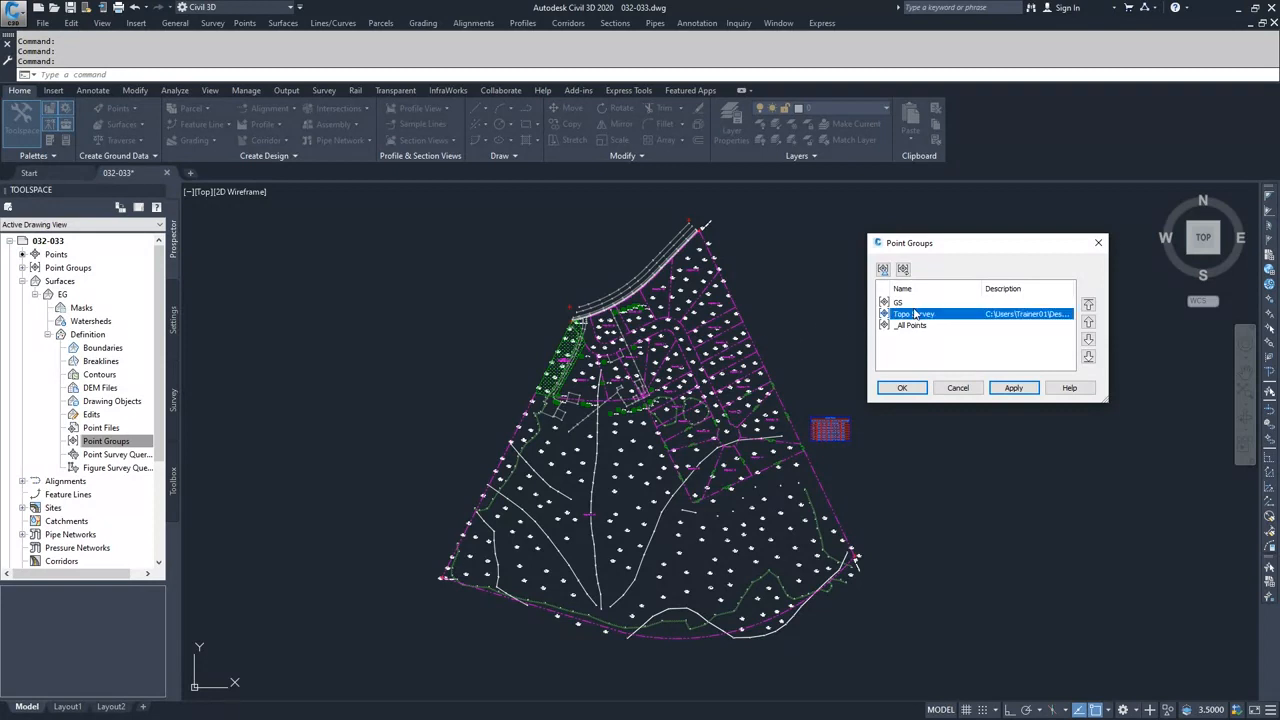
pyautogui.click(903, 303)
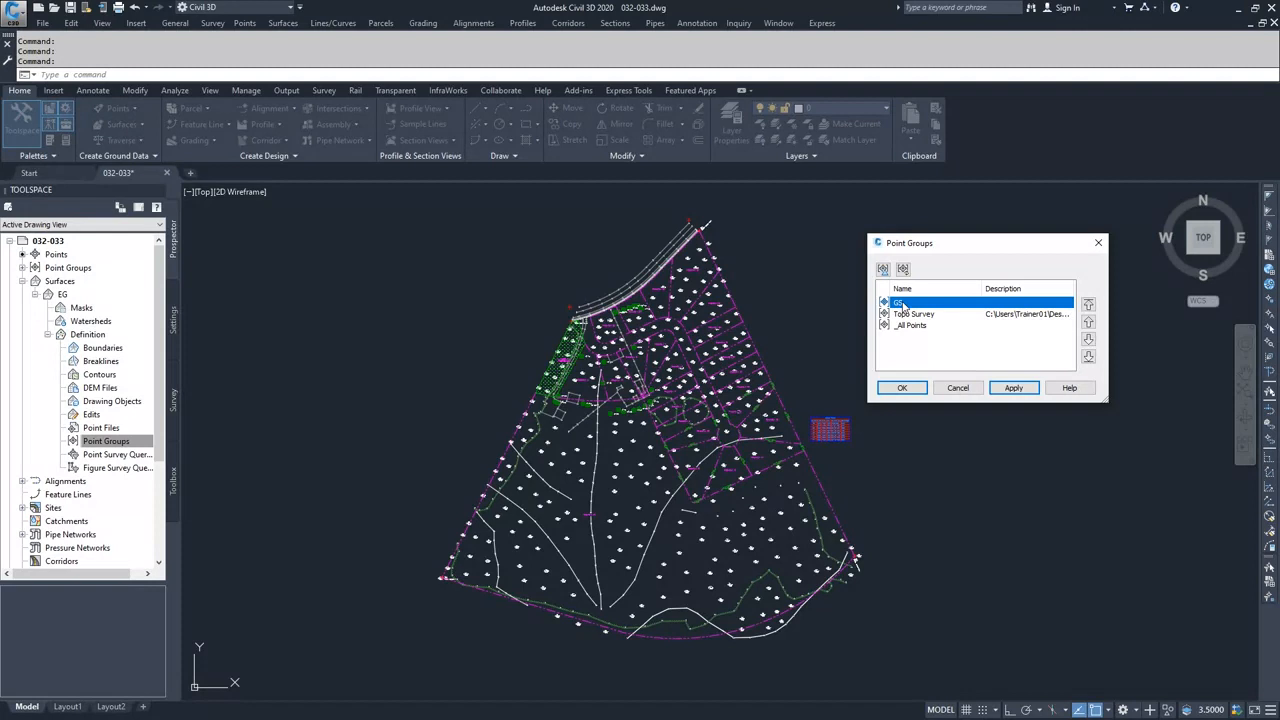
pyautogui.click(902, 388)
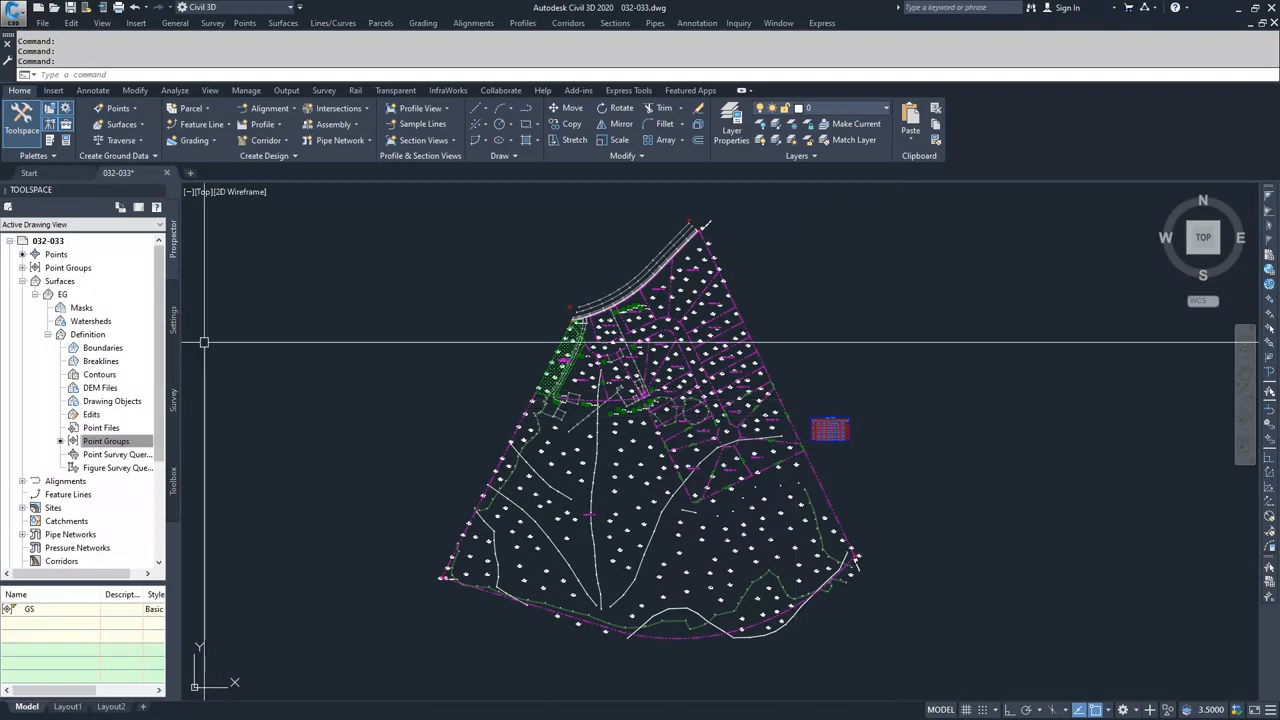
pyautogui.write('RE')
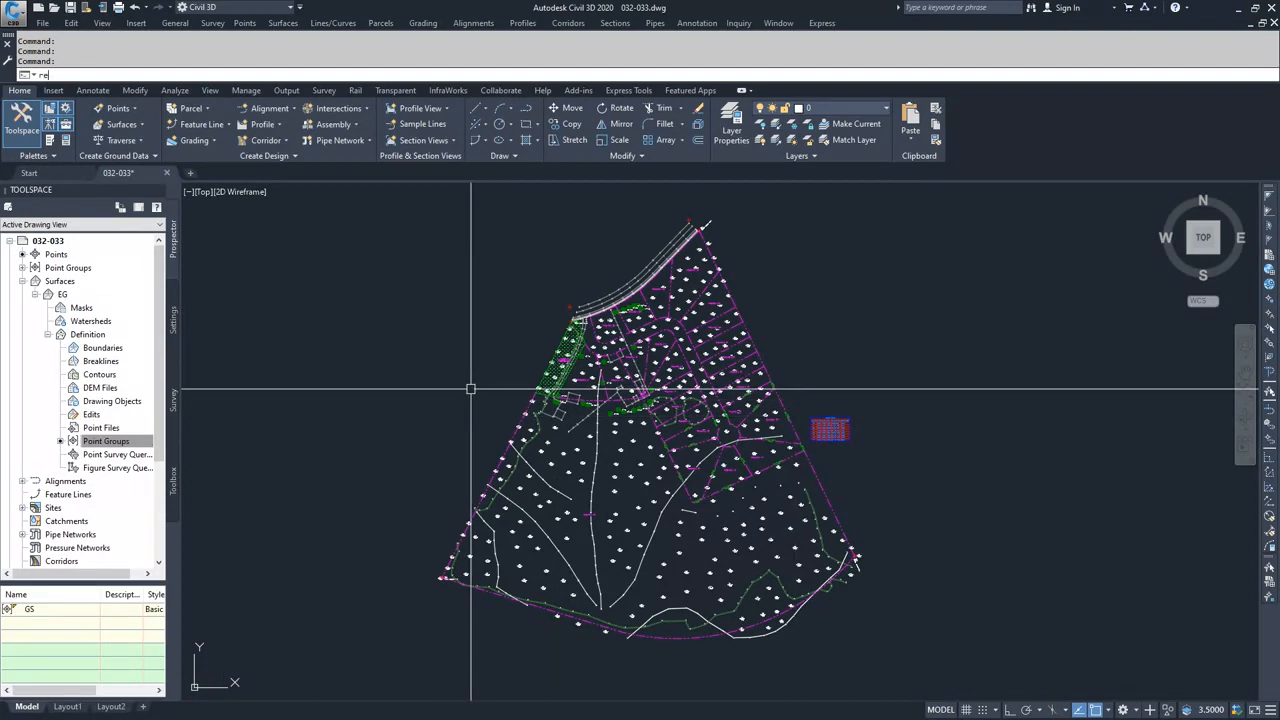
pyautogui.press('Return')
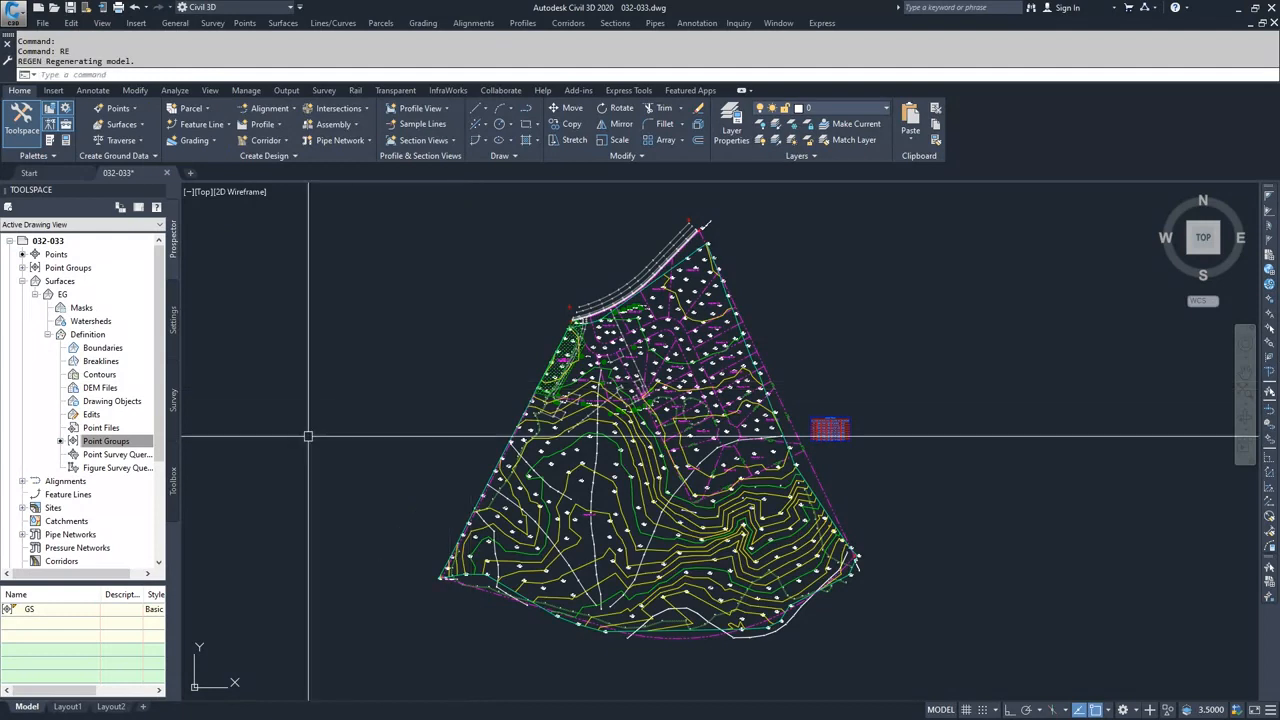